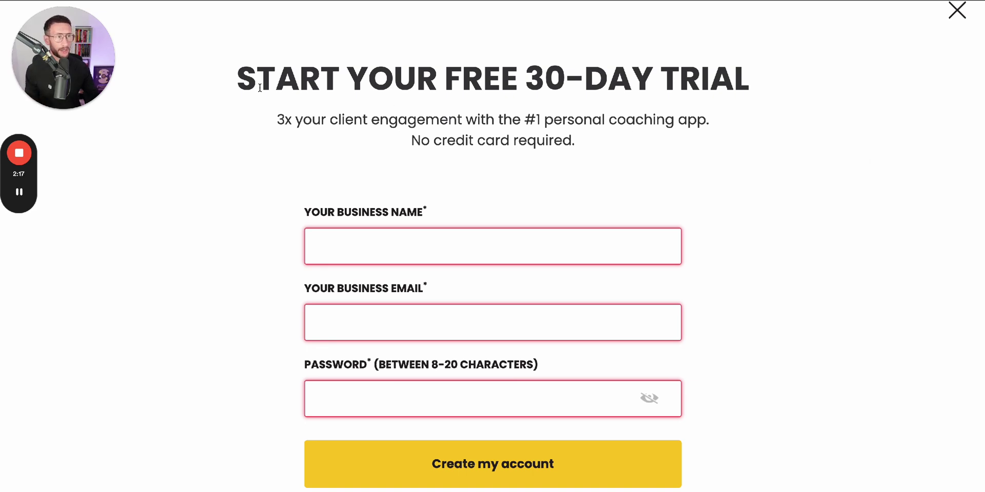
- Leave the free-trial signup page and bring up the Trainerize trainer dashboard
drag(229, 81, 771, 82)
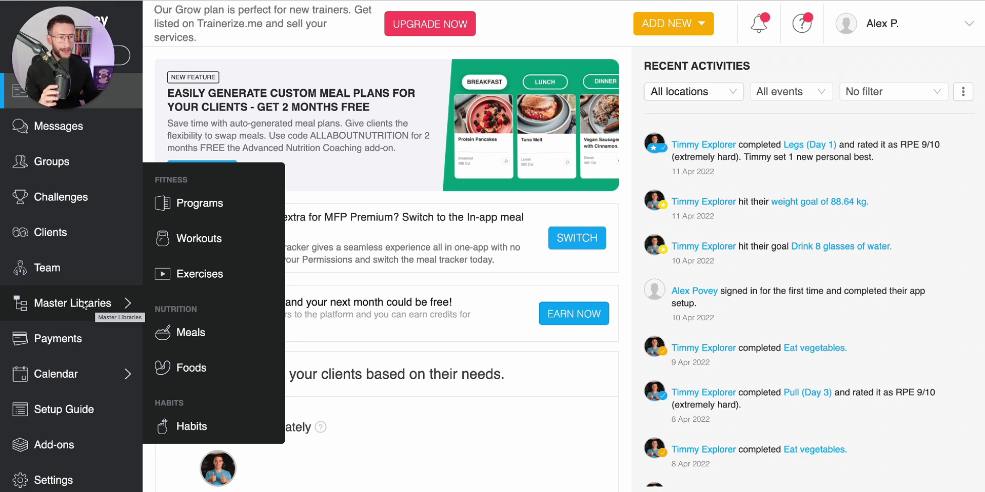
- Create a new regular master workout named 'Leg Workout' and open its builder
click(185, 244)
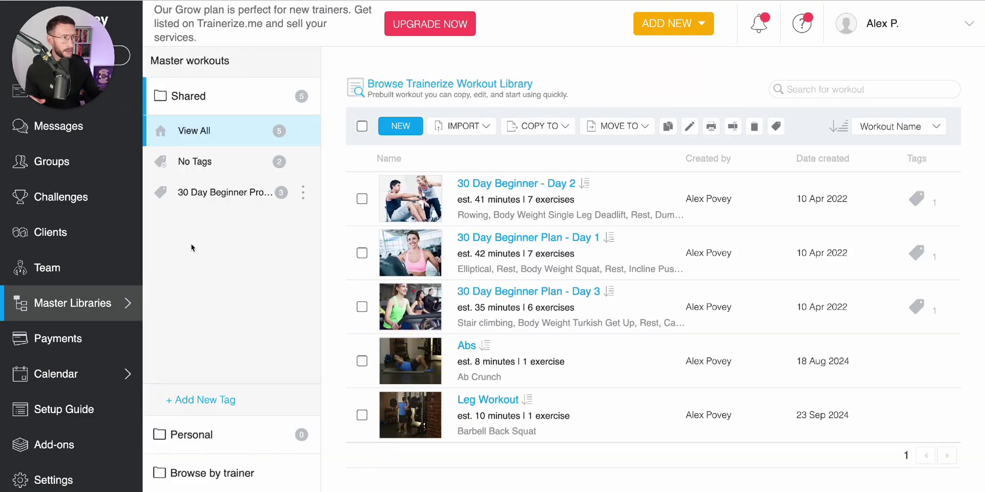
click(393, 125)
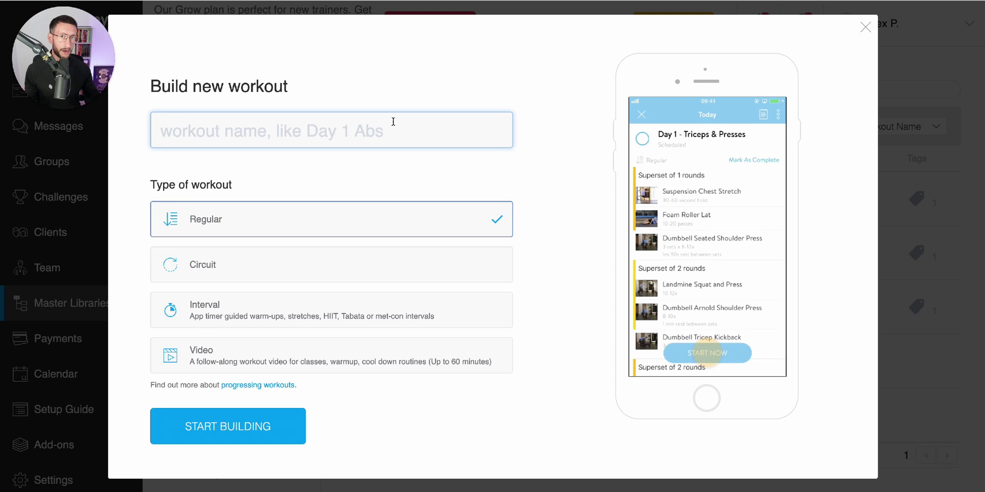
text(Leg Workout)
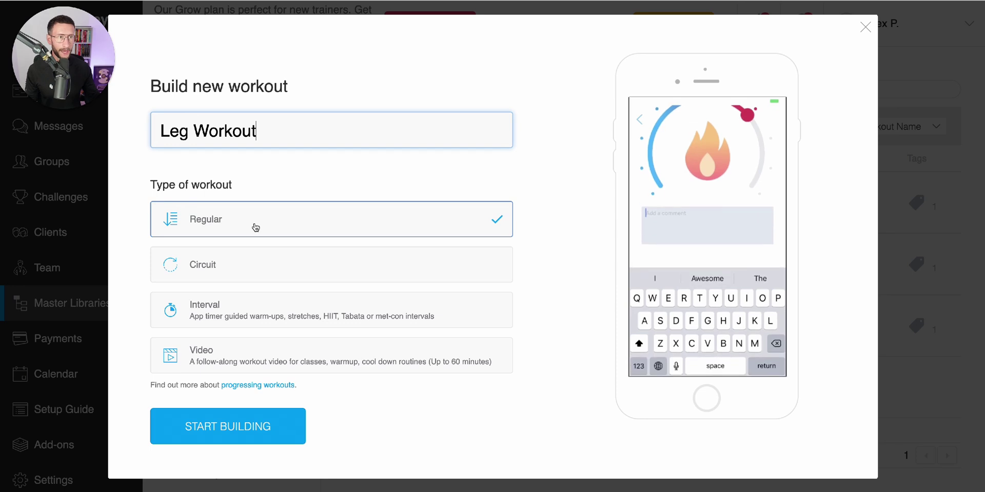
click(250, 432)
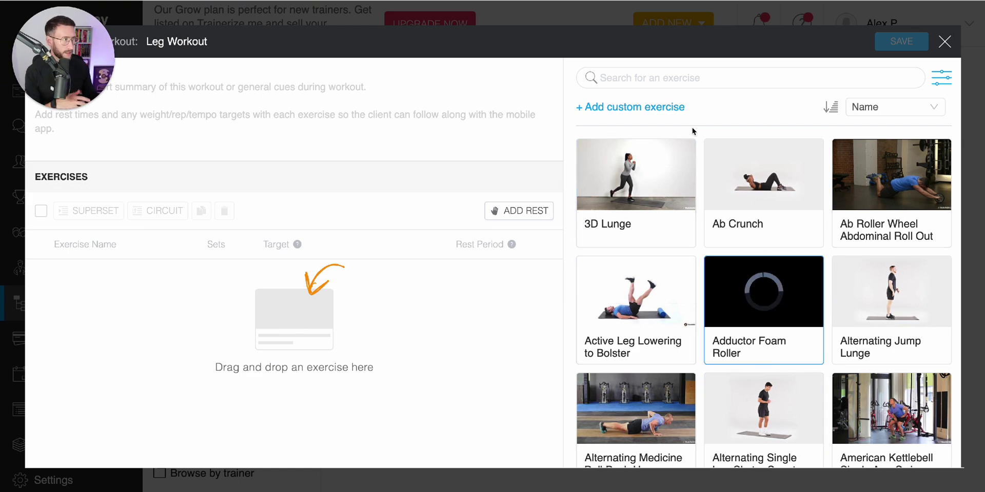
- Find Barbell Back Squat via 'back squat', preview it, and add it to the workout
click(670, 77)
text(back squat)
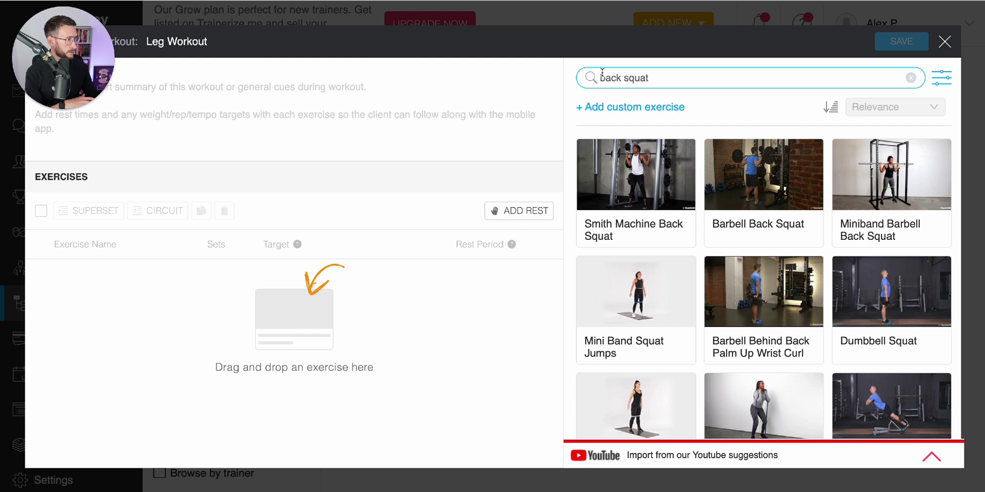
click(740, 177)
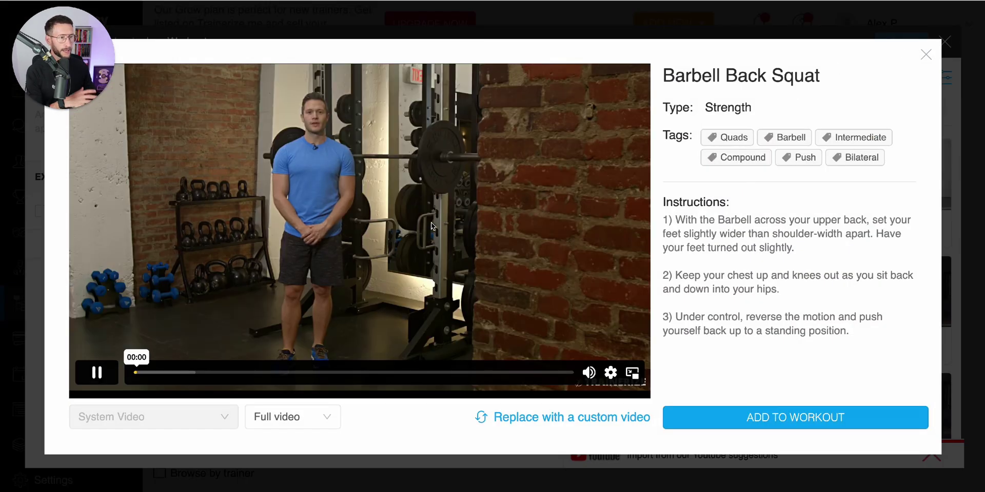
click(607, 101)
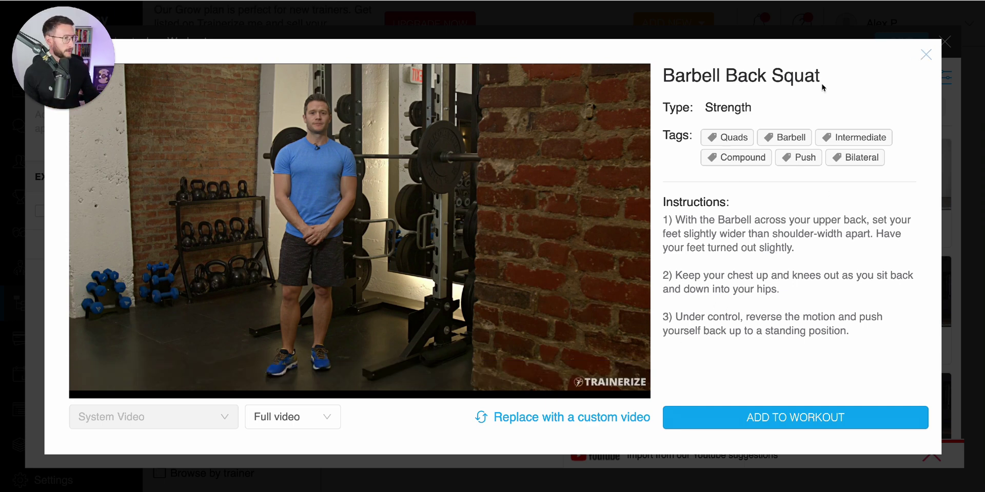
click(932, 56)
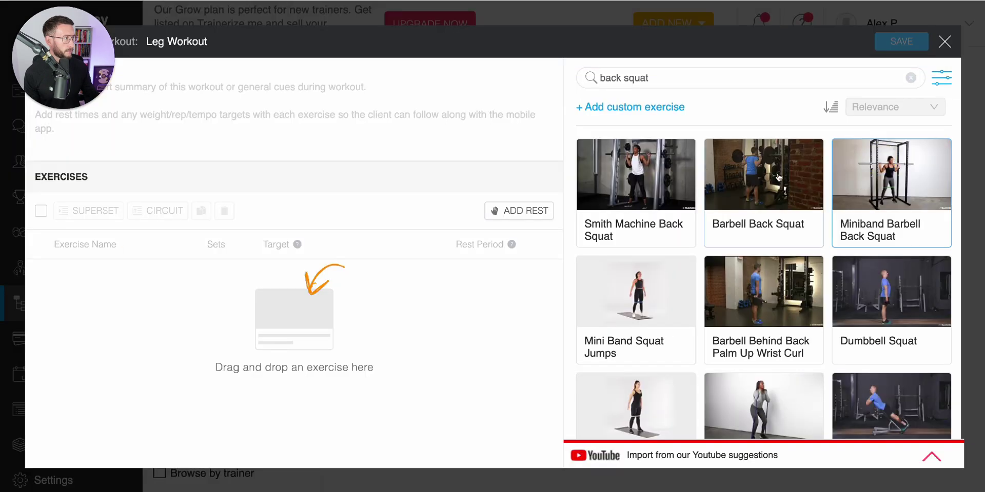
drag(777, 173, 395, 287)
- Set the squat to 4 sets, target 6-8 reps, with 90 sec rest
click(397, 285)
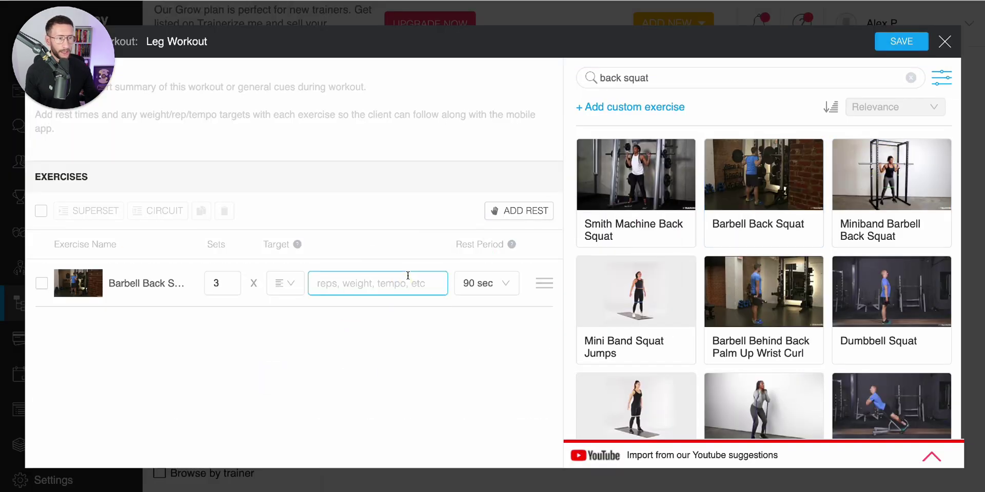
click(230, 283)
double_click(230, 283)
text(4)
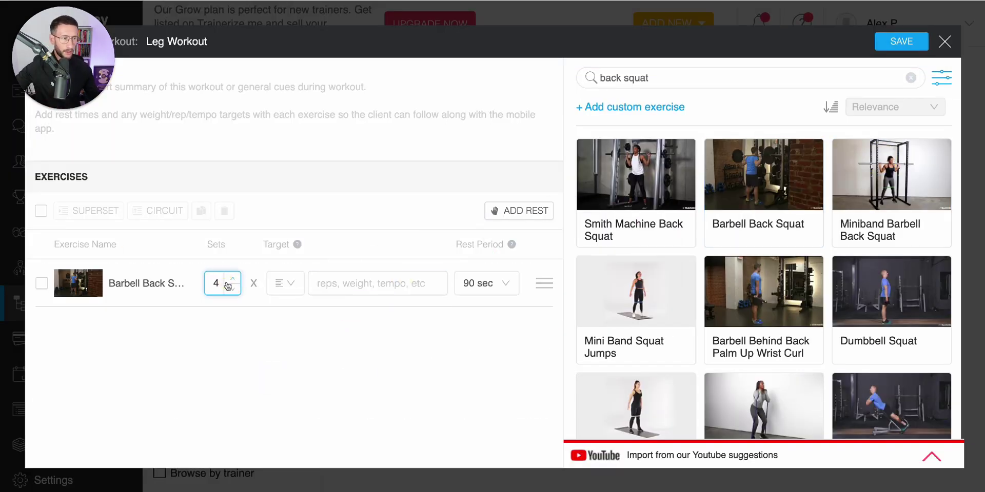
click(338, 283)
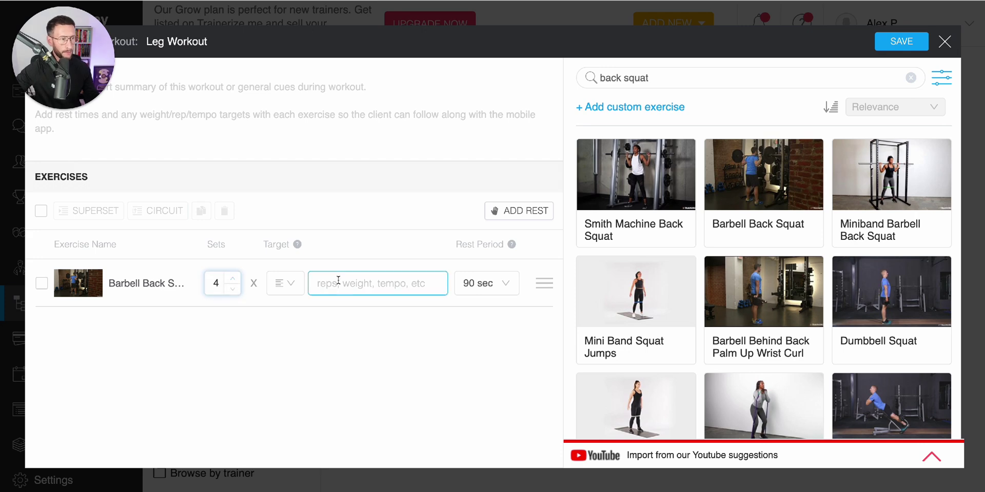
text(6-8)
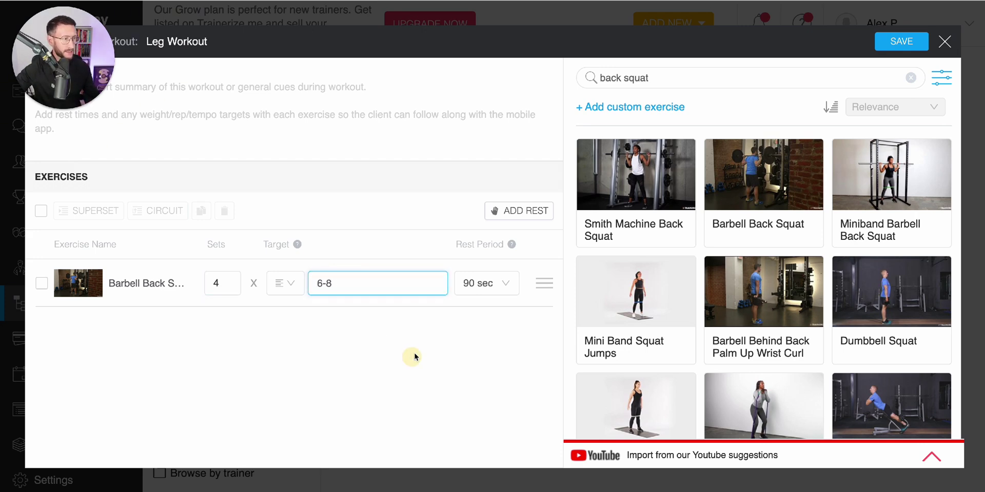
click(479, 283)
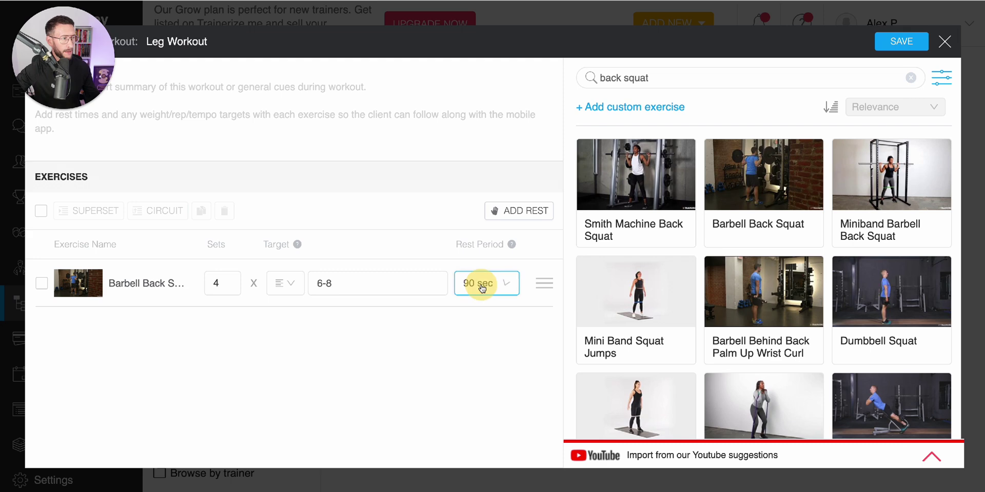
scroll(474, 374, down, 4)
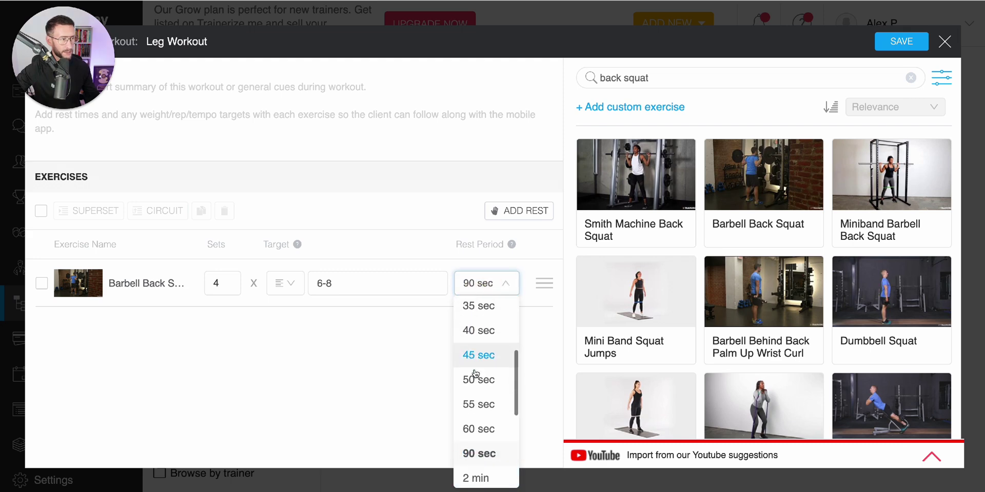
click(482, 393)
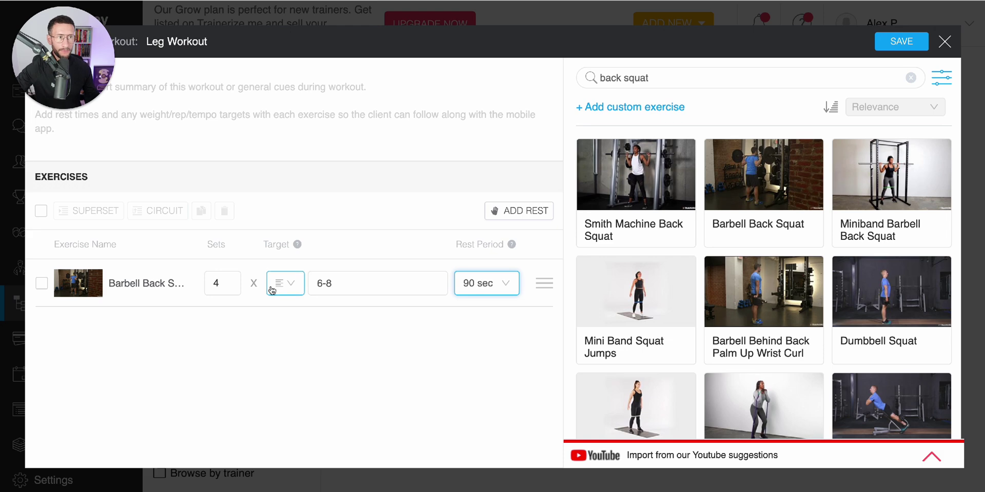
- Paste the form-focused workout instructions and save Leg Workout to the master library
click(292, 88)
text(Focus on depth and maintaining proper form to engage quads, hamstrings, and glutes.)
drag(88, 74, 88, 224)
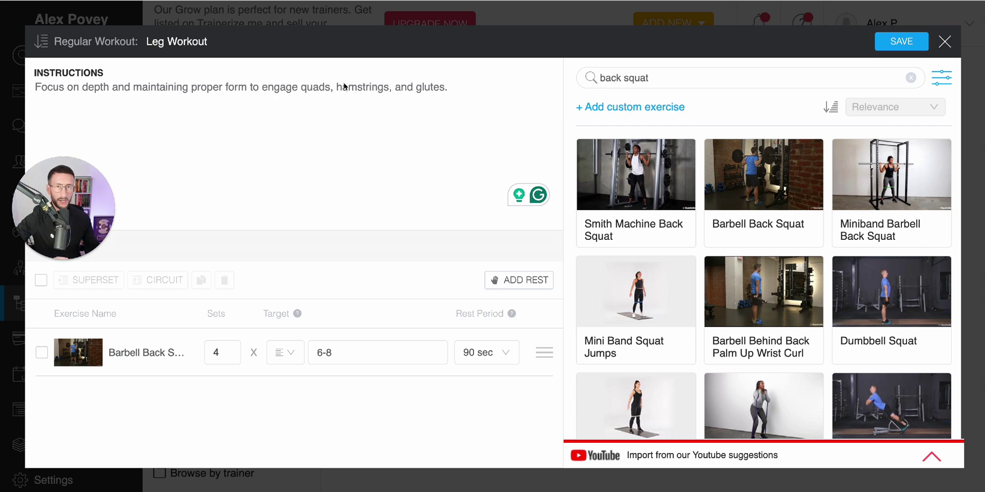
drag(68, 205, 68, 55)
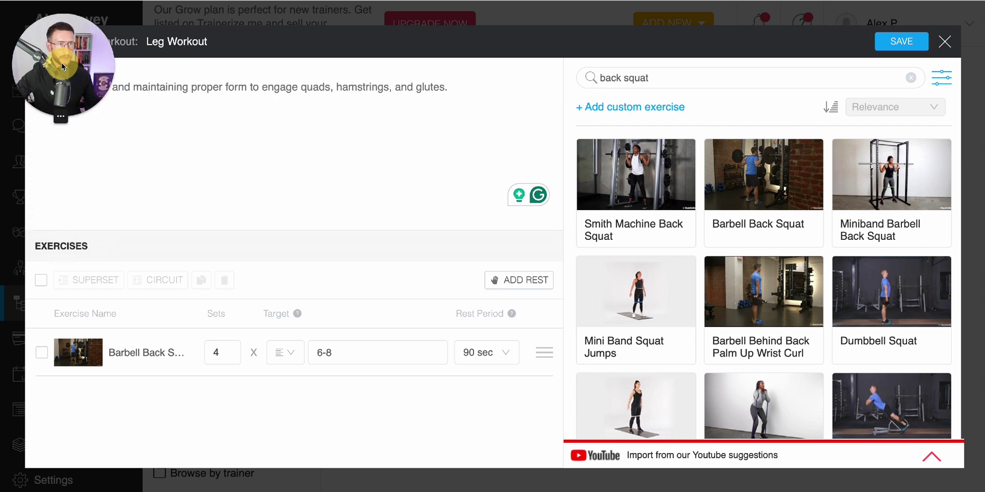
click(905, 42)
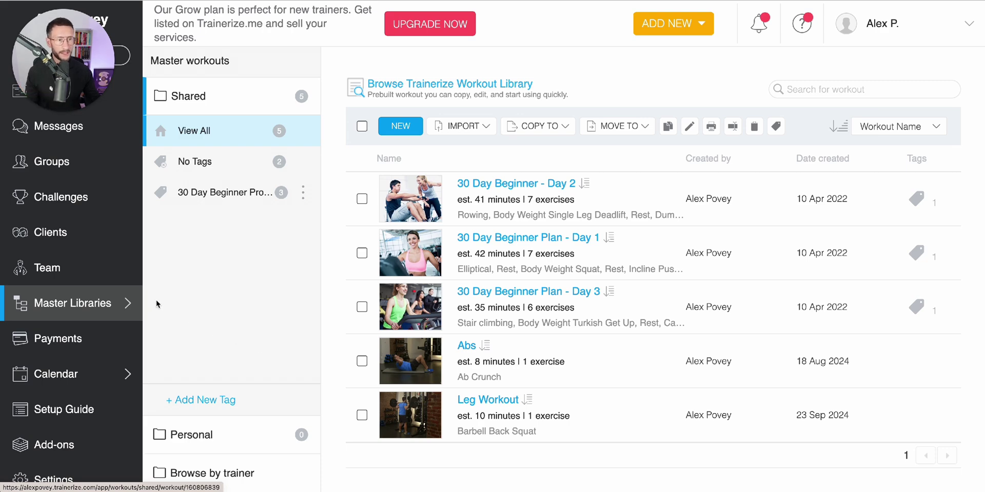
- Add a new client with autofilled email and names, keeping Full Access 2-way messaging type
click(60, 233)
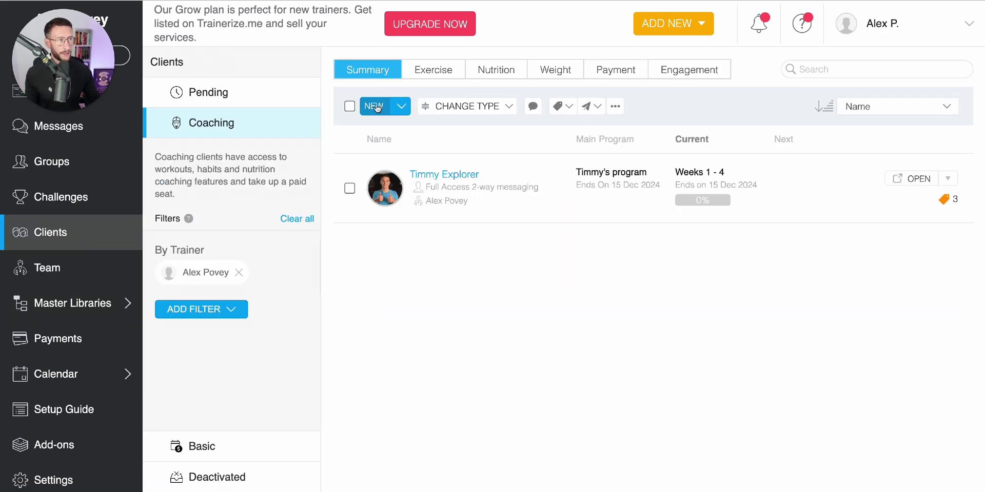
click(376, 104)
click(351, 148)
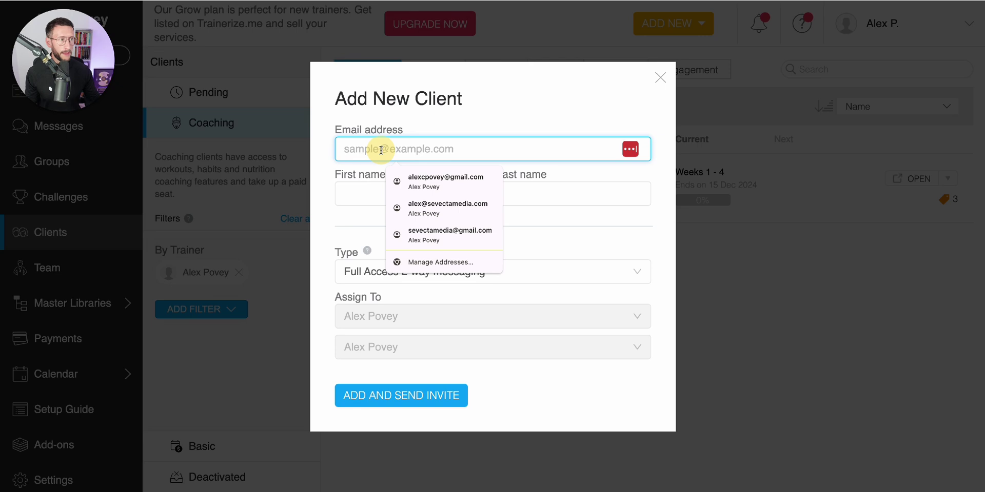
click(429, 182)
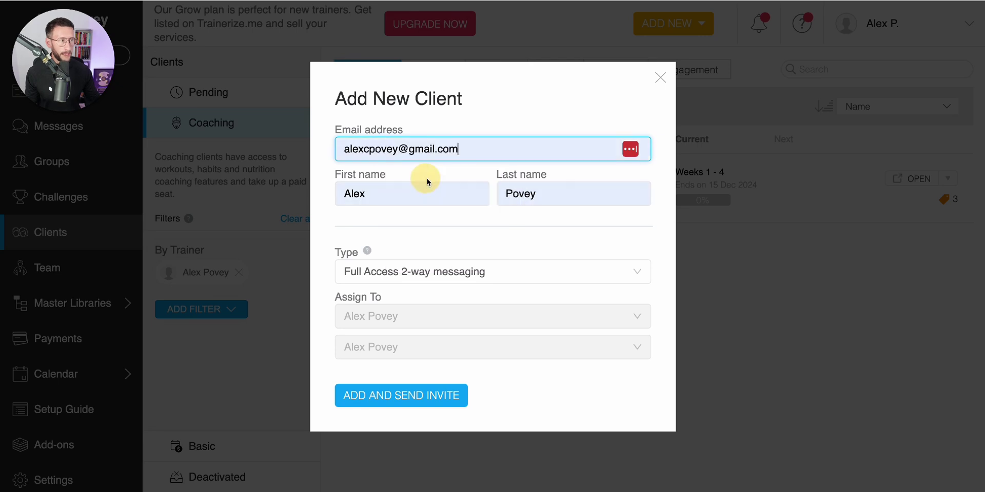
click(520, 275)
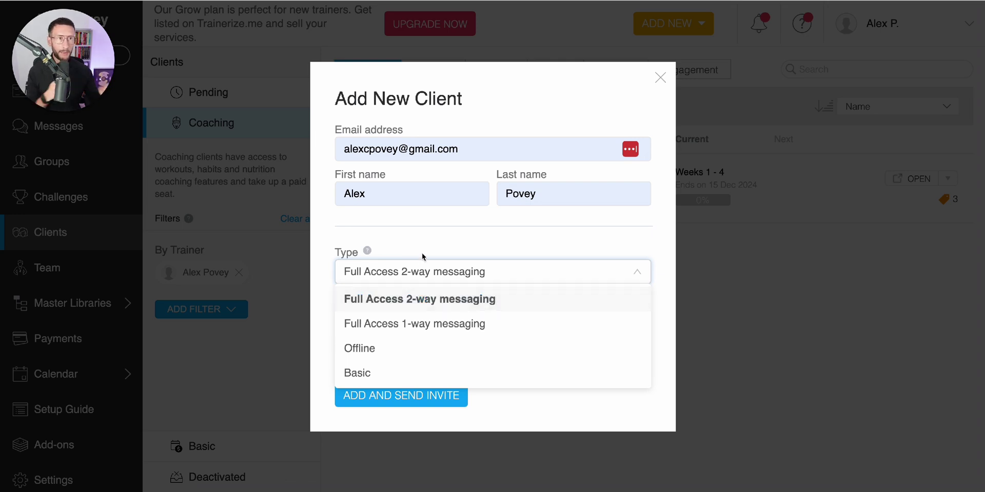
click(456, 214)
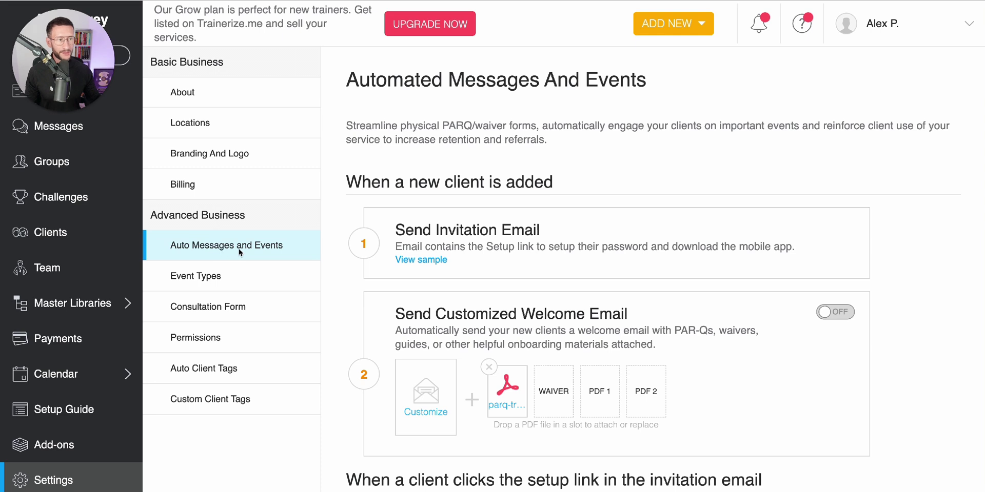
- Turn on Send Customized Welcome Email and preview its message text without changes
scroll(507, 177, up, 1)
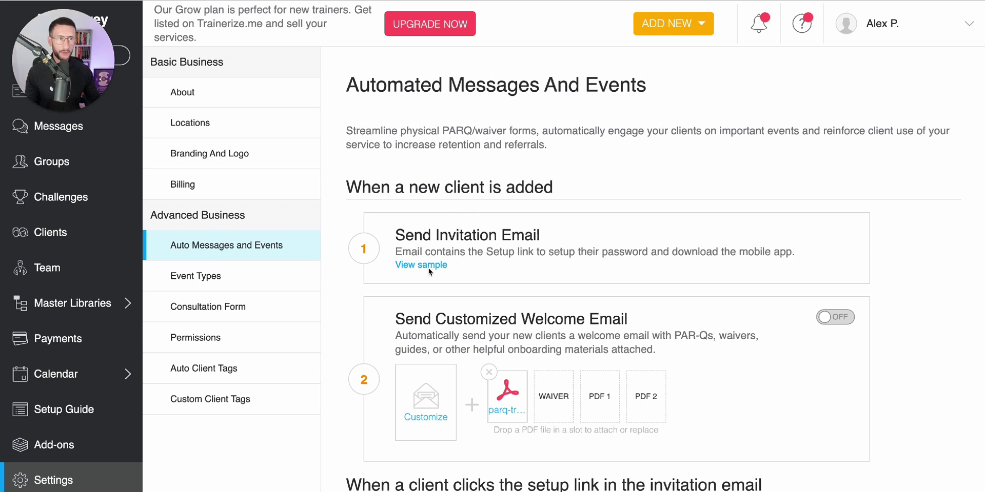
scroll(616, 281, down, 1)
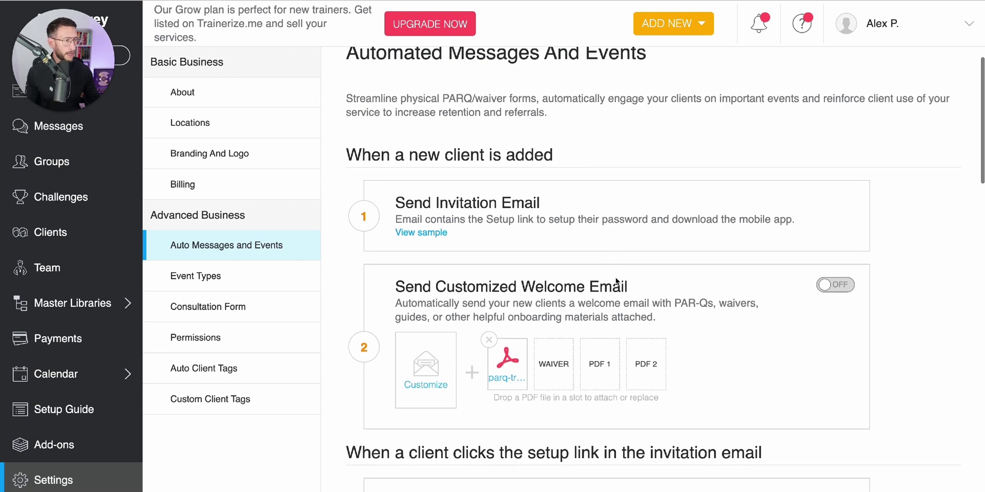
scroll(616, 281, down, 1)
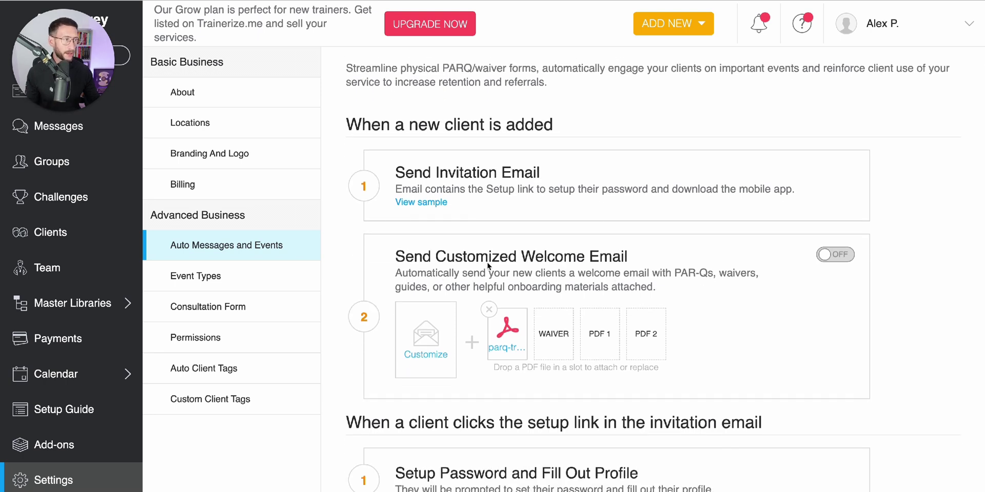
click(831, 256)
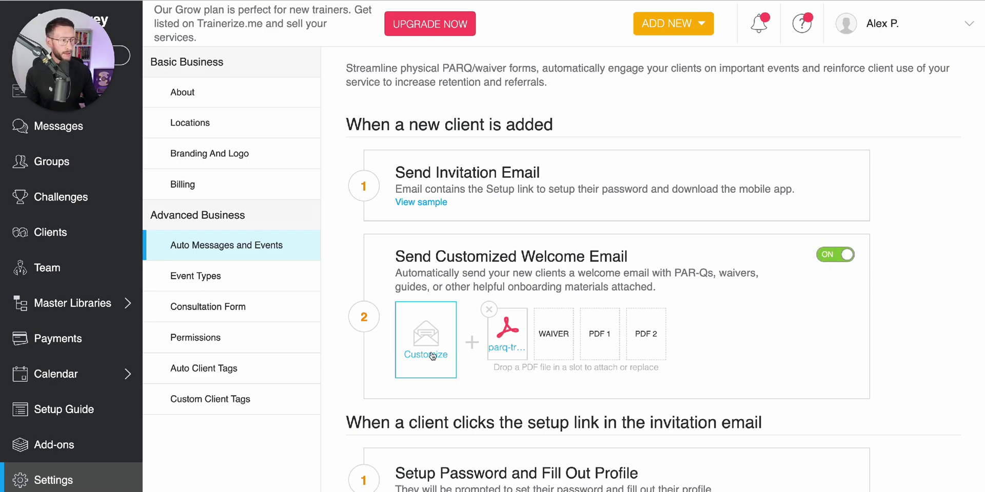
click(431, 351)
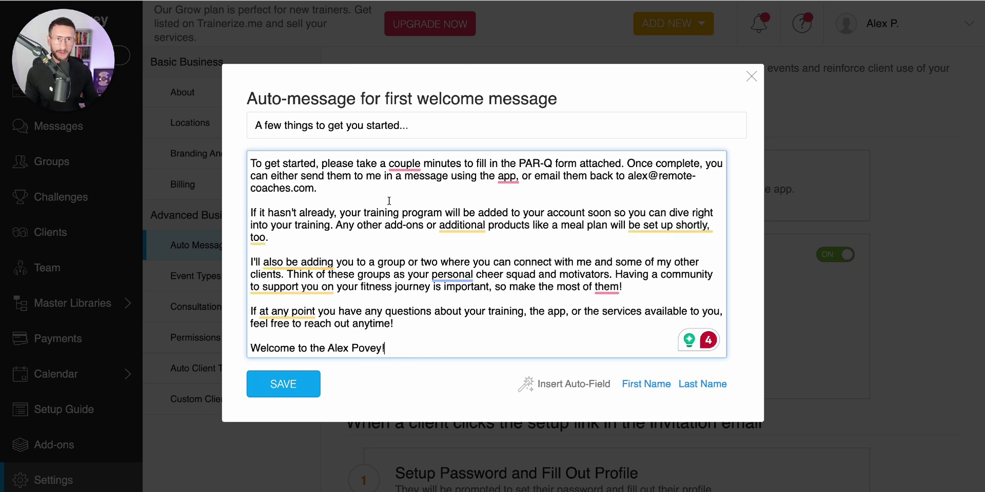
click(751, 77)
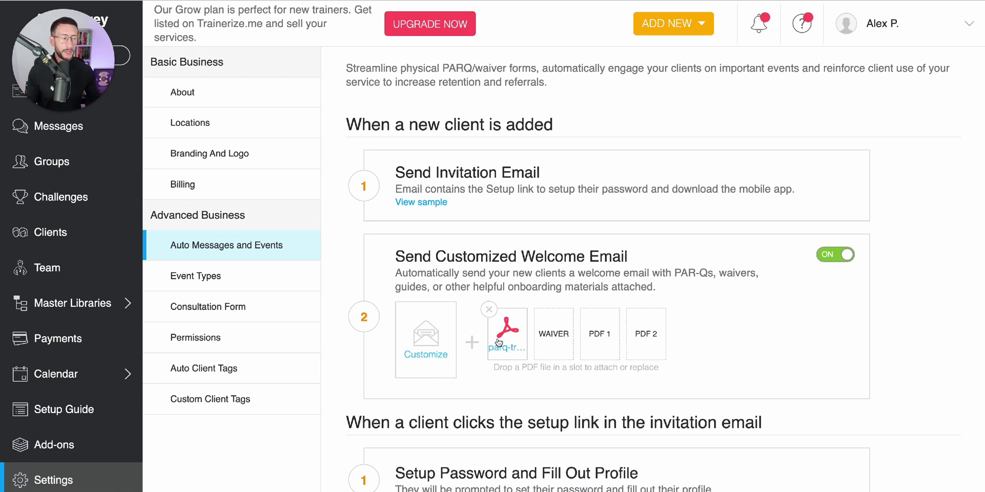
- Scroll the settings and highlight the E-Consultation form description
scroll(612, 289, down, 4)
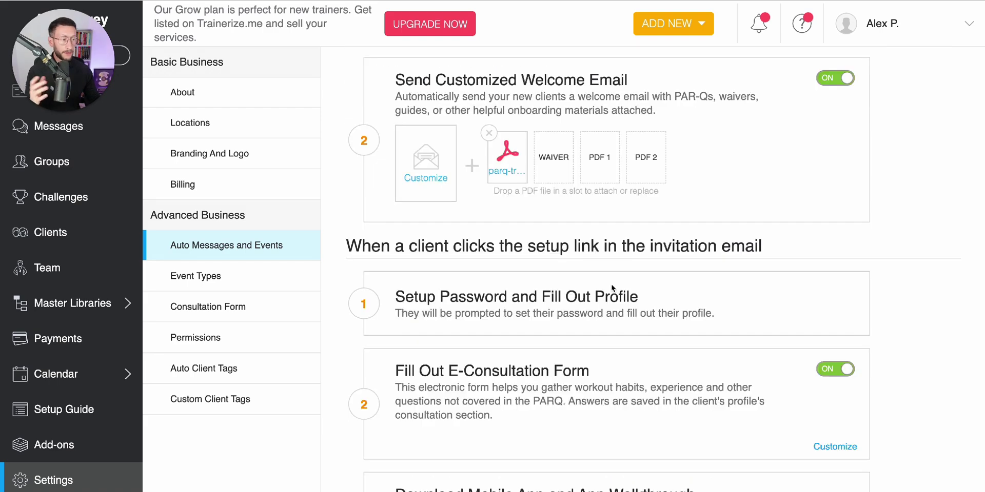
scroll(612, 288, down, 2)
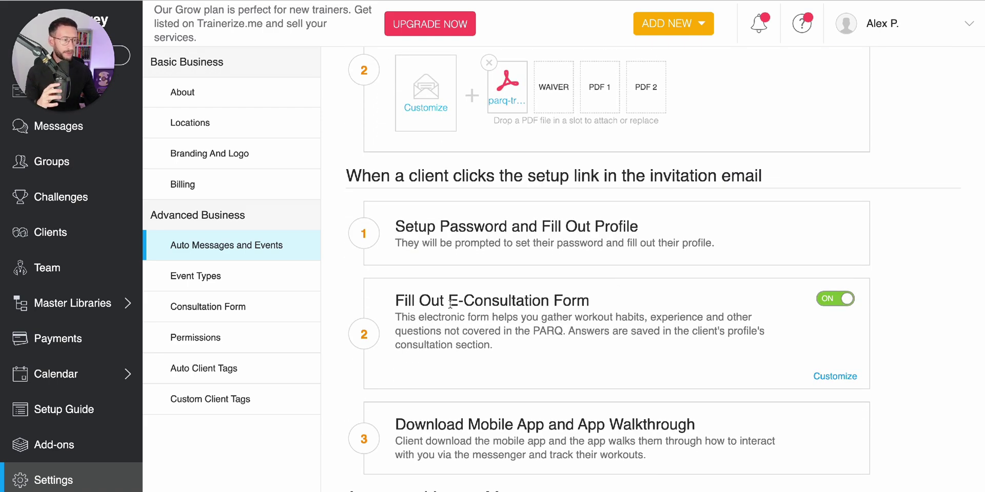
drag(395, 317, 491, 345)
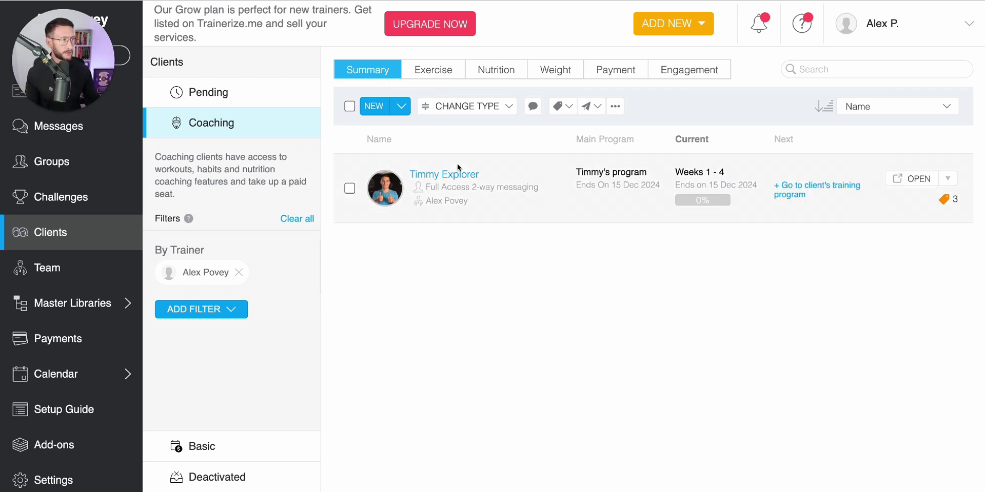
- Open the client's training program, starting then cancelling a new workout in the phase
click(798, 194)
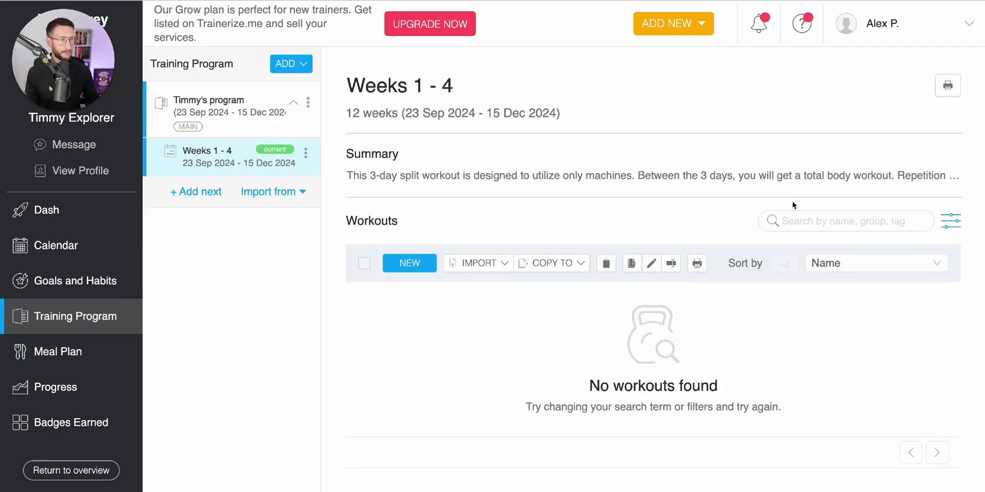
click(421, 269)
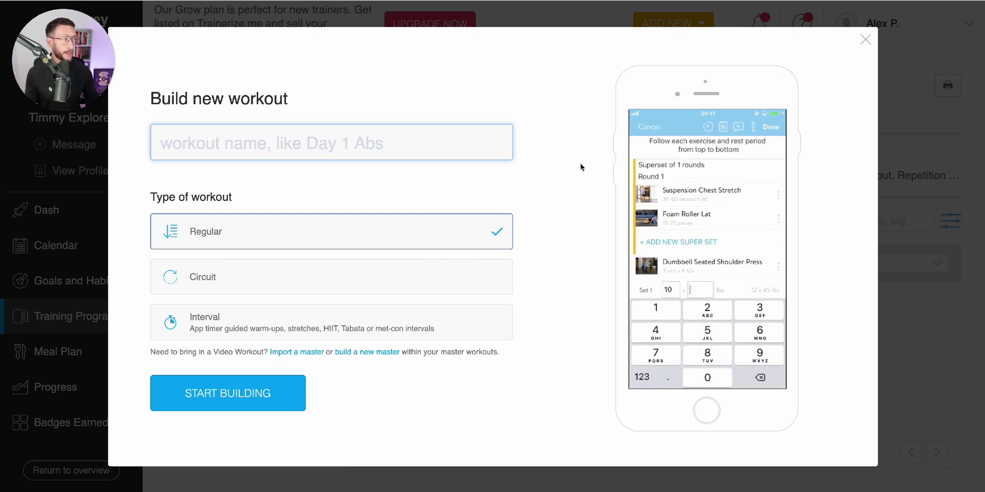
click(866, 40)
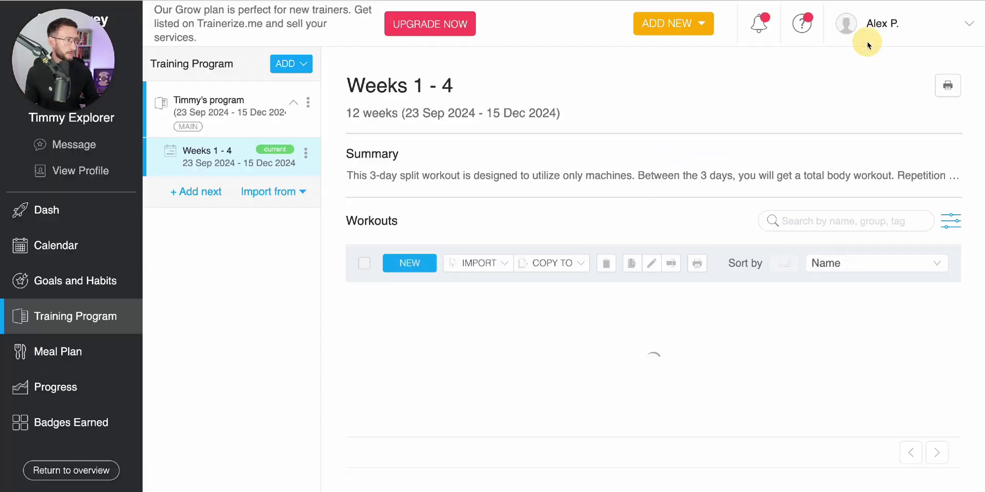
- Import Leg Workout from Shared master workouts into the Weeks 1-4 phase
click(490, 272)
mouse_move(491, 284)
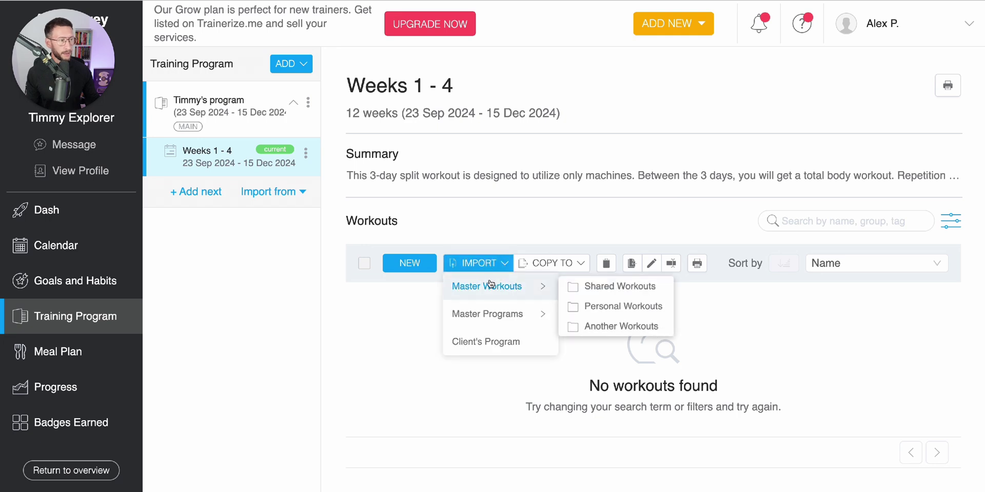
click(581, 288)
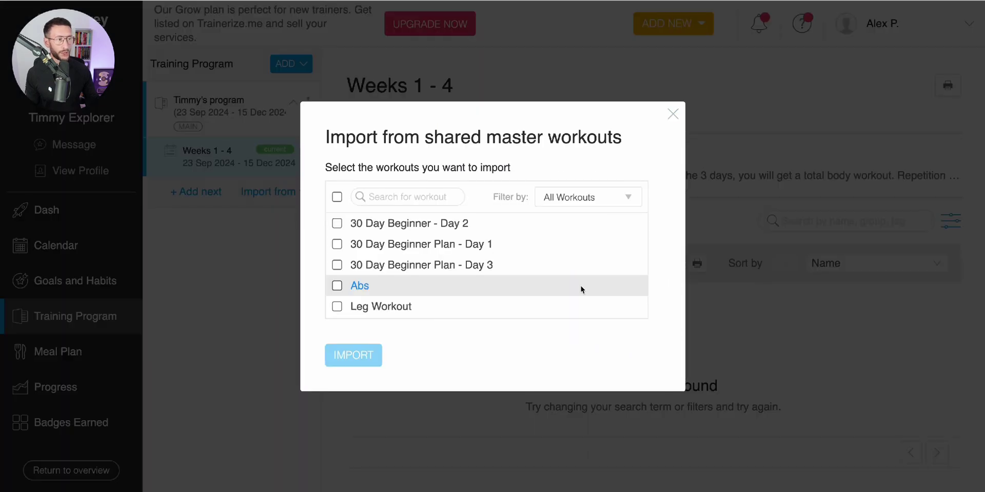
click(336, 307)
click(358, 355)
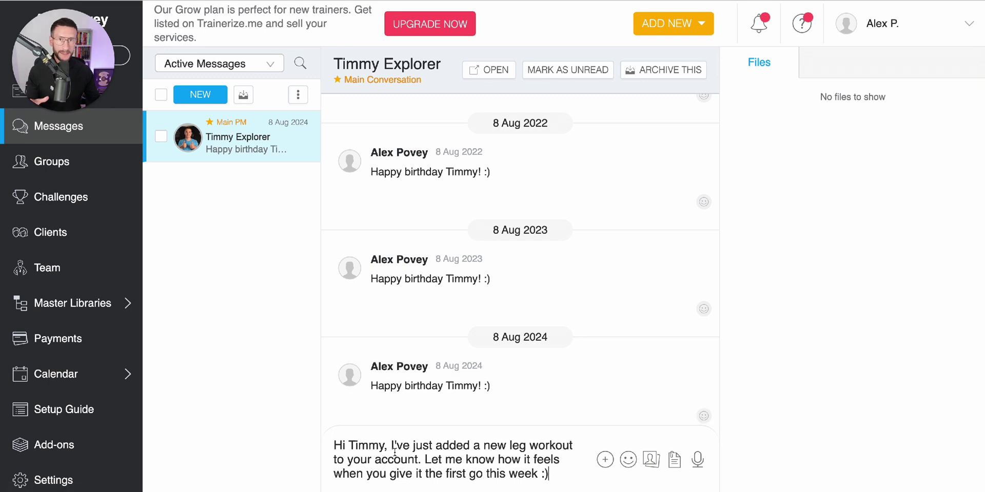
- Send the drafted leg workout message to the client
click(573, 472)
key(Return)
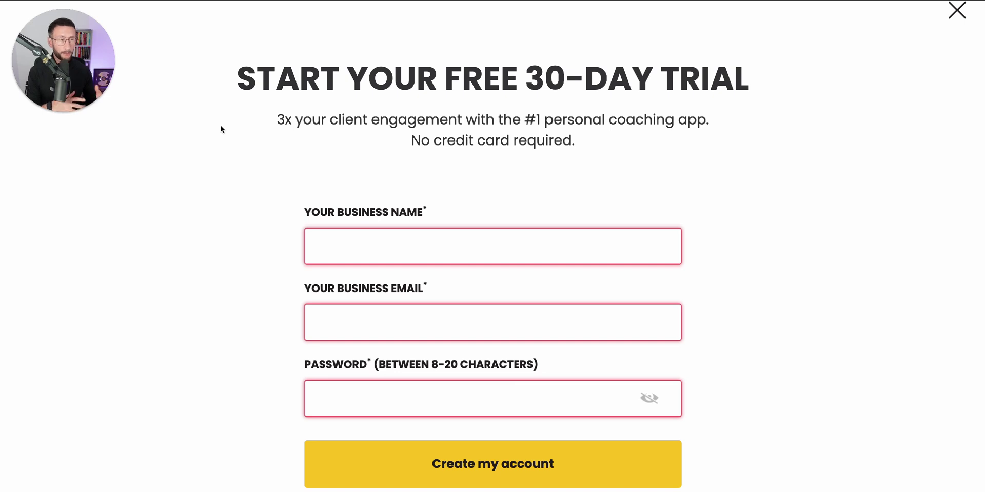
drag(233, 88, 759, 93)
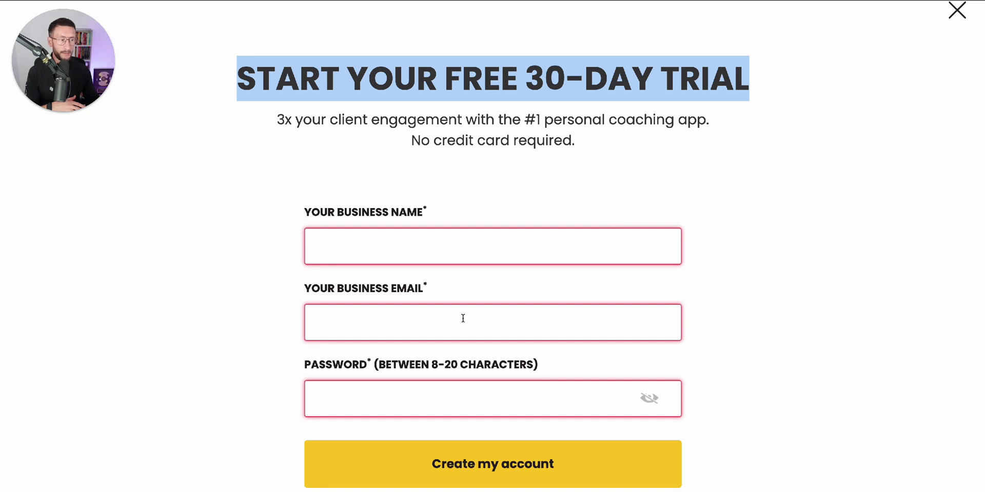